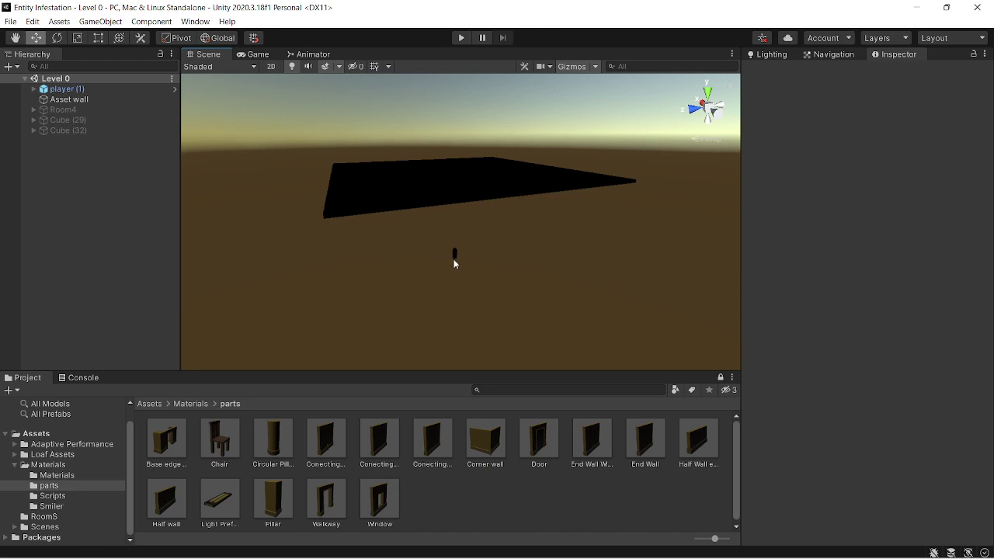
Step: Look through the project's Smiler, Materials and Scenes folders and open the RoomS folder of room prefabs
alt+drag(467, 280, 395, 245)
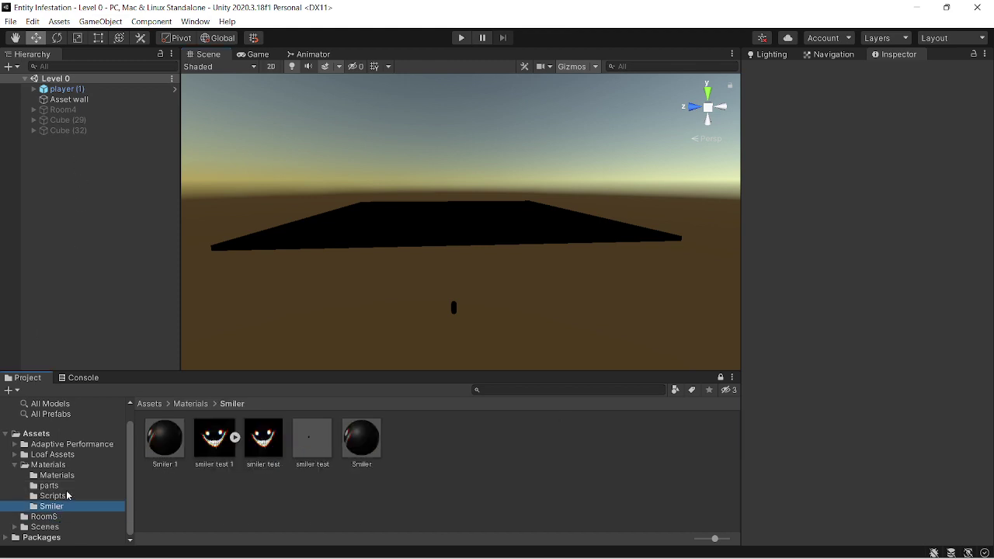
click(51, 516)
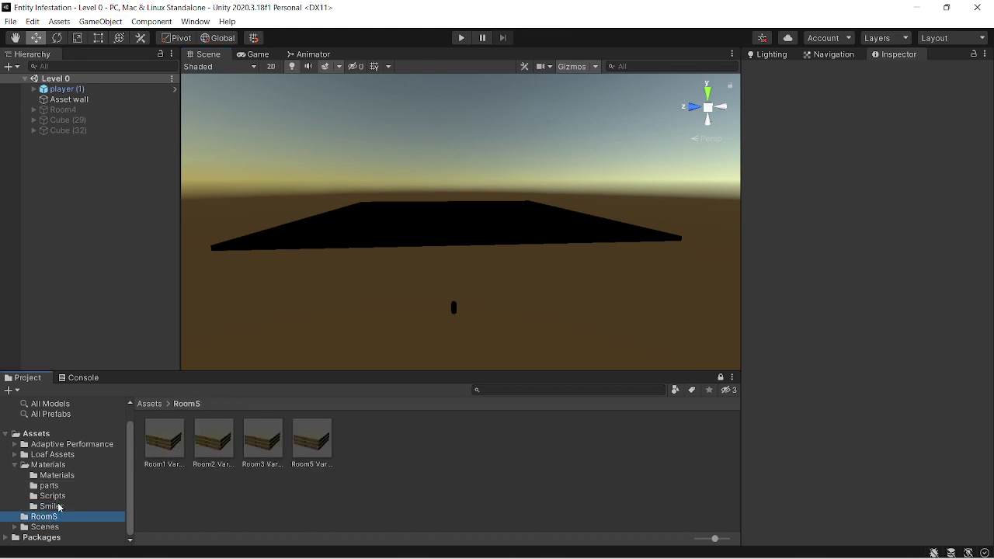
click(63, 507)
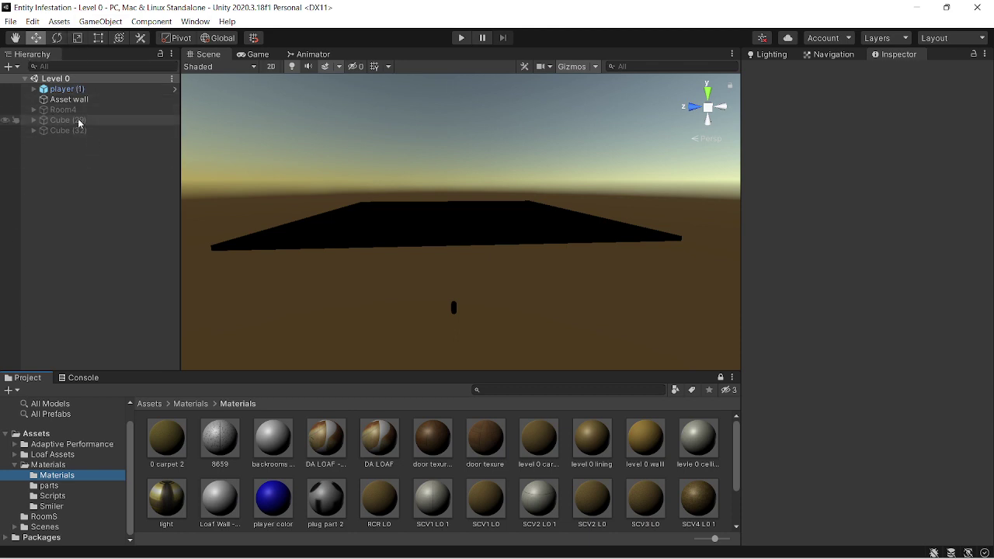
click(44, 526)
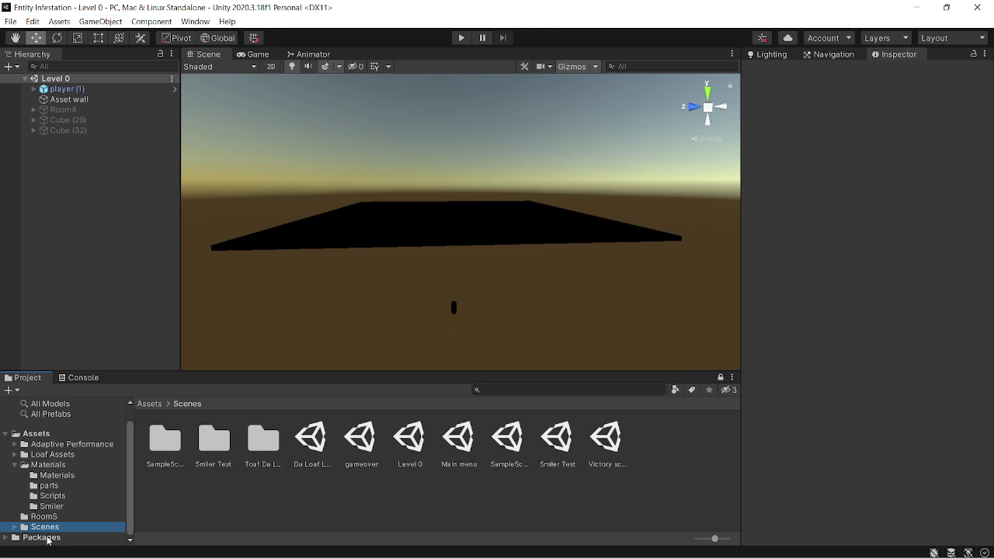
click(63, 518)
Step: Examine the unlit floor slab and the player capsule in the Level 0 scene from several sides
right_drag(395, 306, 342, 444)
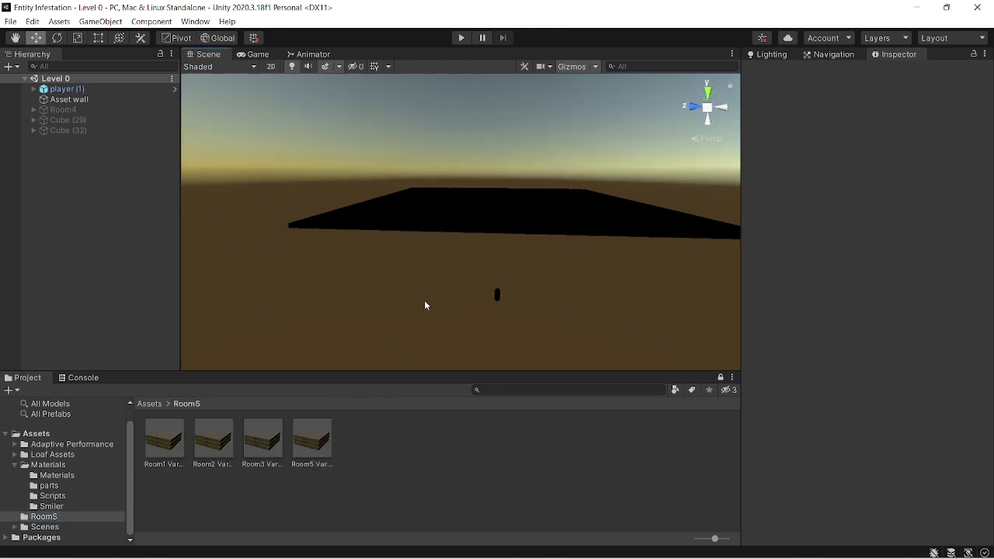
right_drag(426, 305, 622, 277)
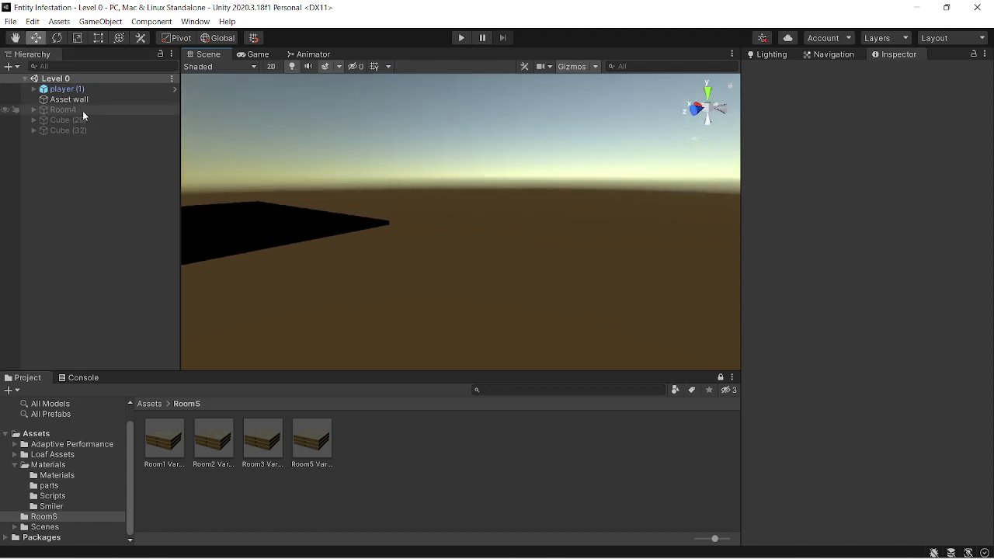
right_drag(206, 179, 275, 191)
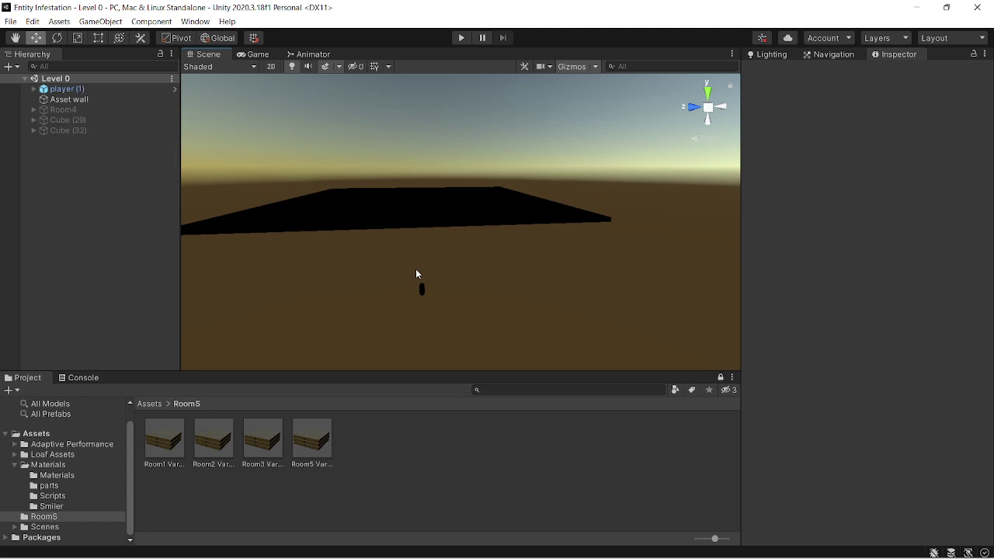
right_drag(416, 269, 92, 285)
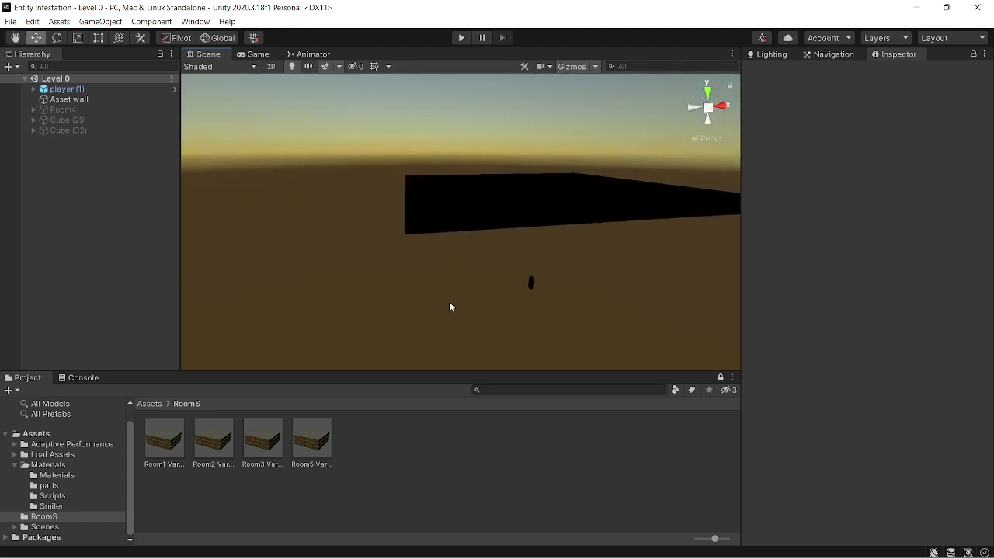
right_drag(450, 307, 527, 340)
right_drag(308, 192, 394, 217)
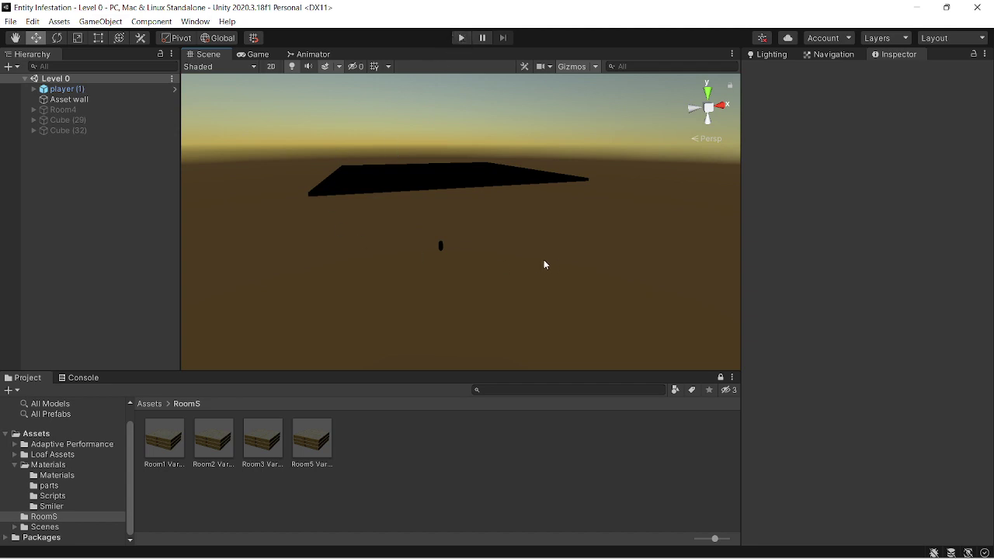
right_drag(544, 265, 778, 298)
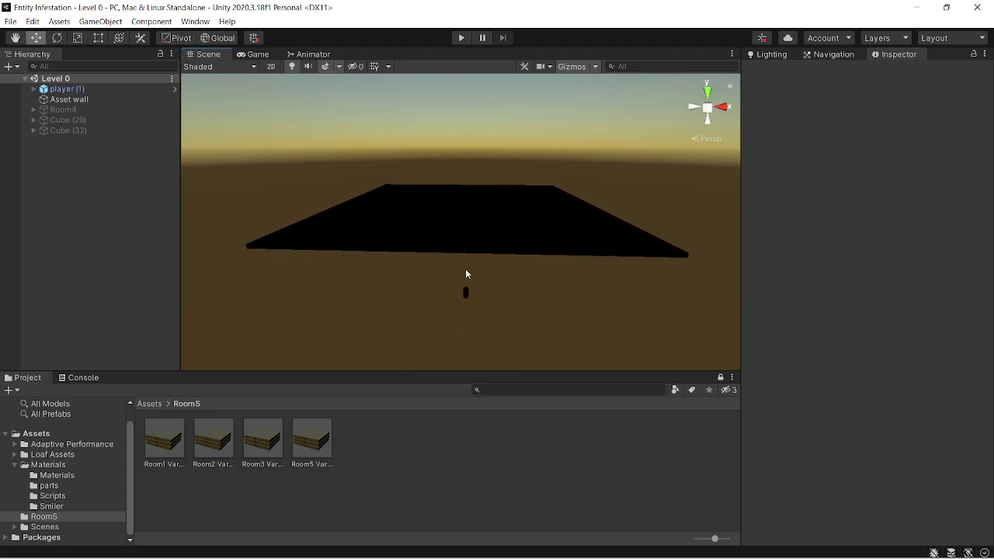
right_drag(467, 273, 418, 260)
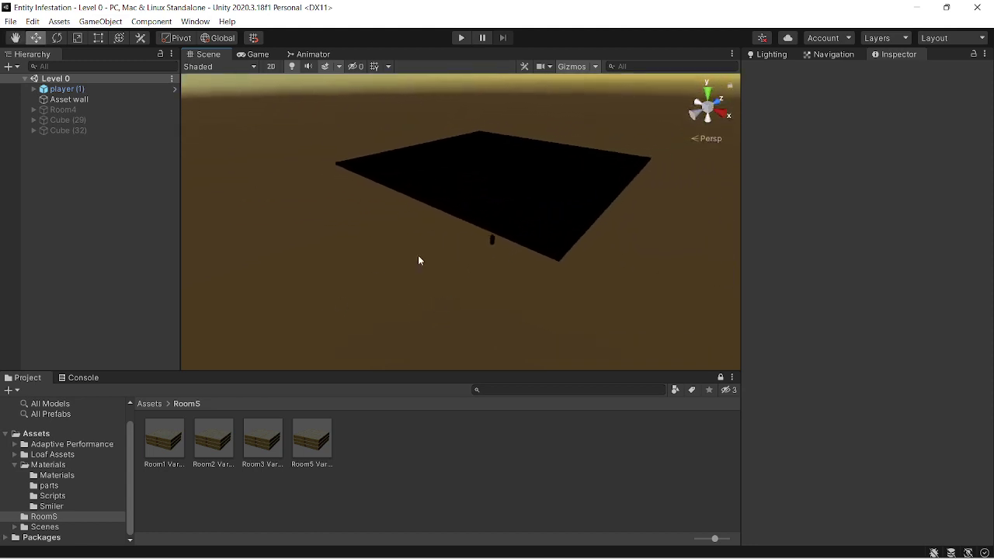
Step: Play-test Level 0, walk the player up to a door, and pause the game
click(461, 38)
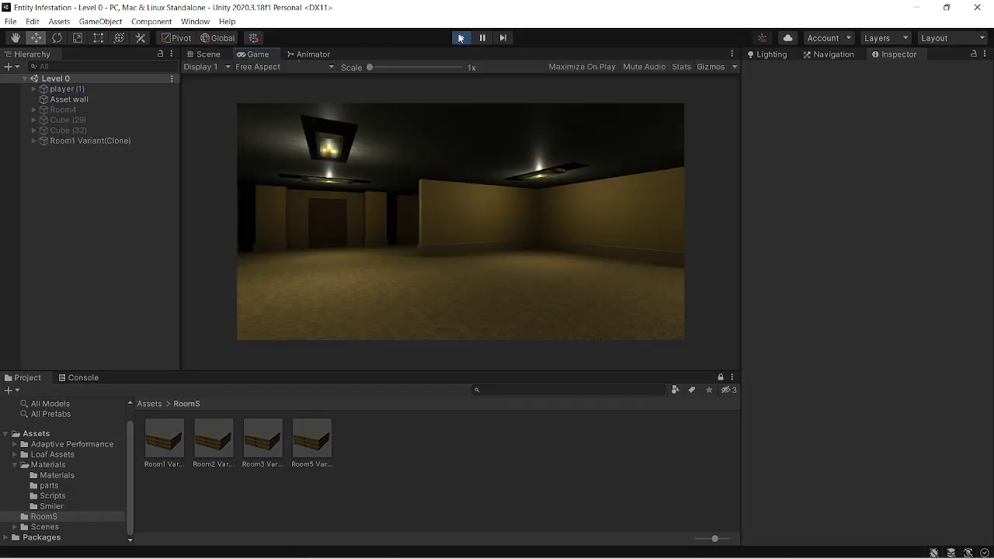
key(w)
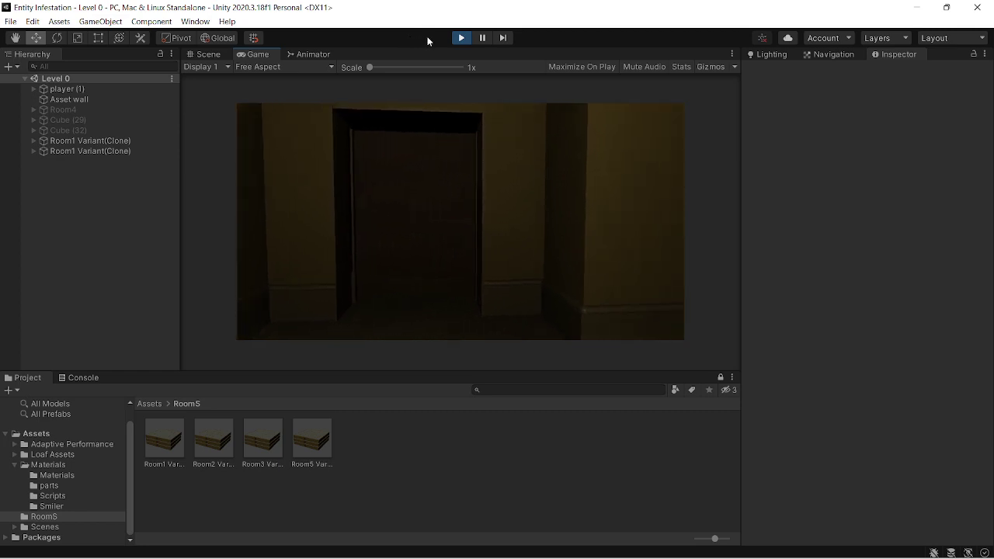
click(482, 38)
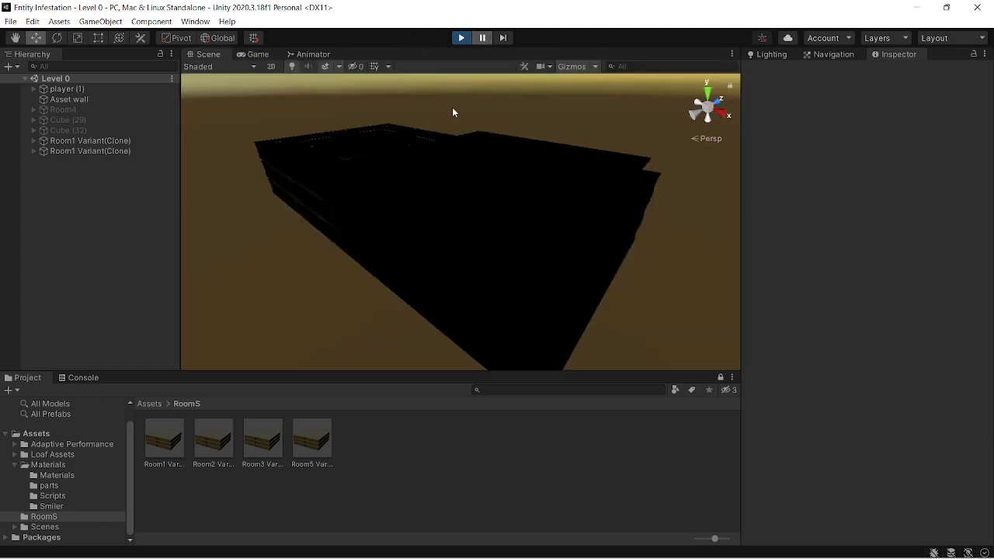
Step: Set the Intensity Multiplier of the skybox Environment Lighting to 2 while the game is paused
right_drag(453, 112, 667, 140)
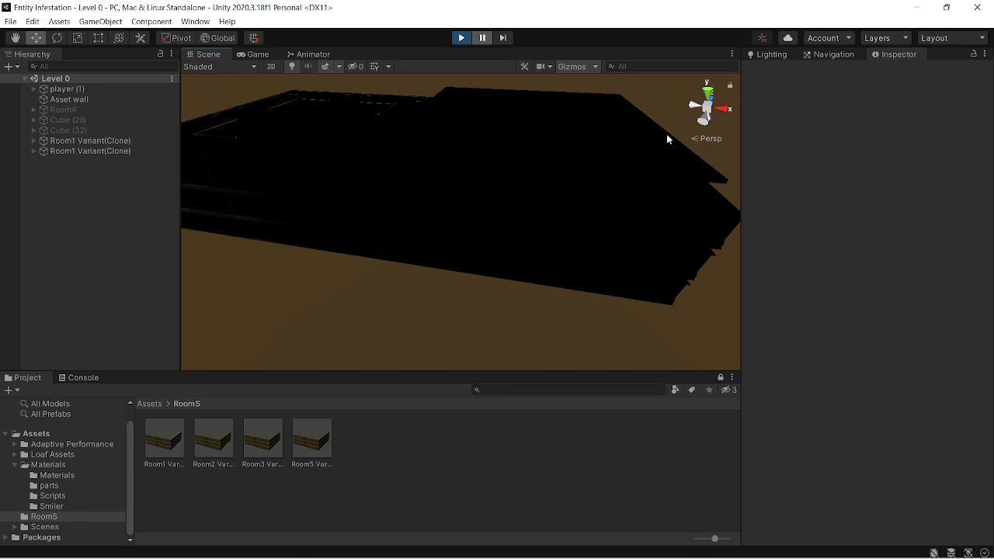
click(810, 74)
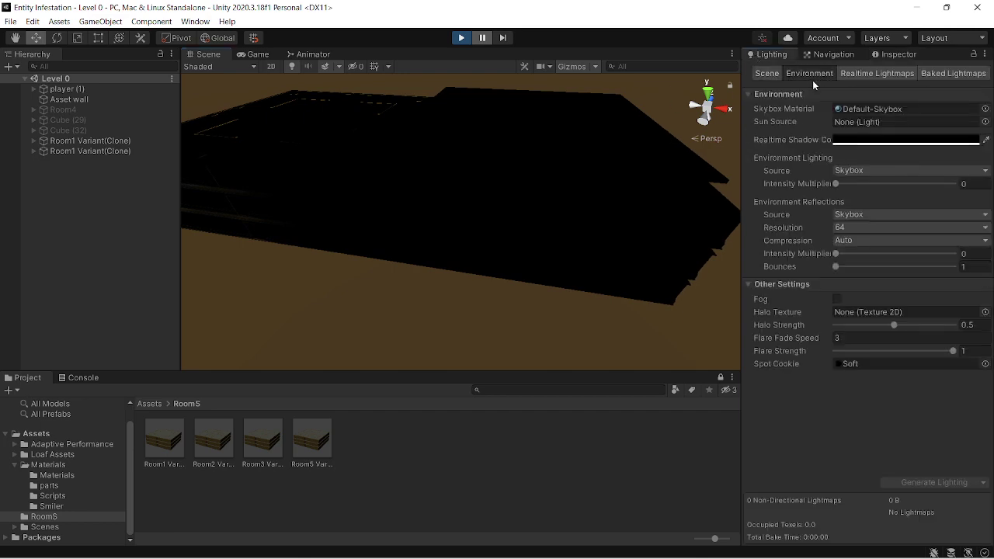
click(975, 186)
text(2)
Step: Examine the lit Room1 Variant rooms from outside and inside, including the door and the player capsule
right_drag(484, 334, 534, 344)
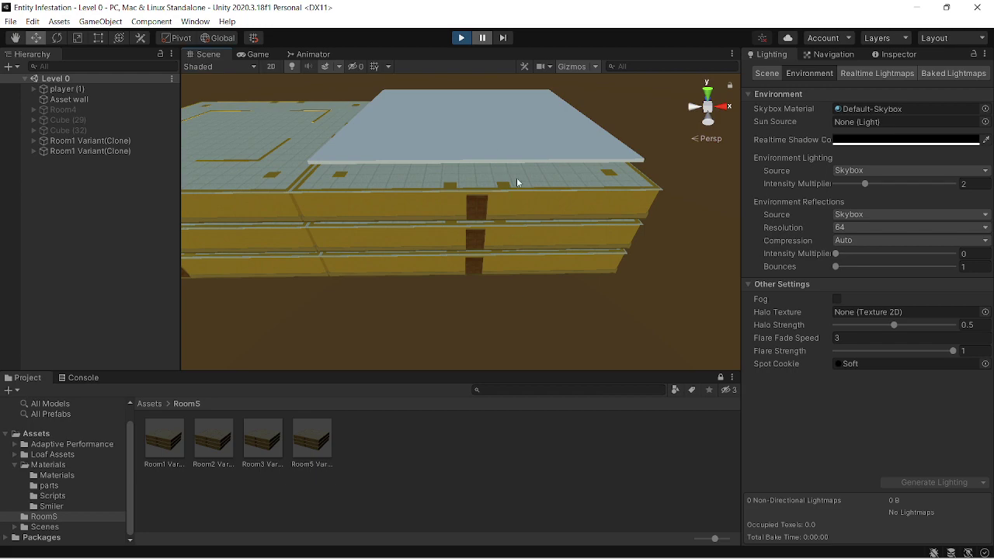
right_drag(518, 183, 427, 145)
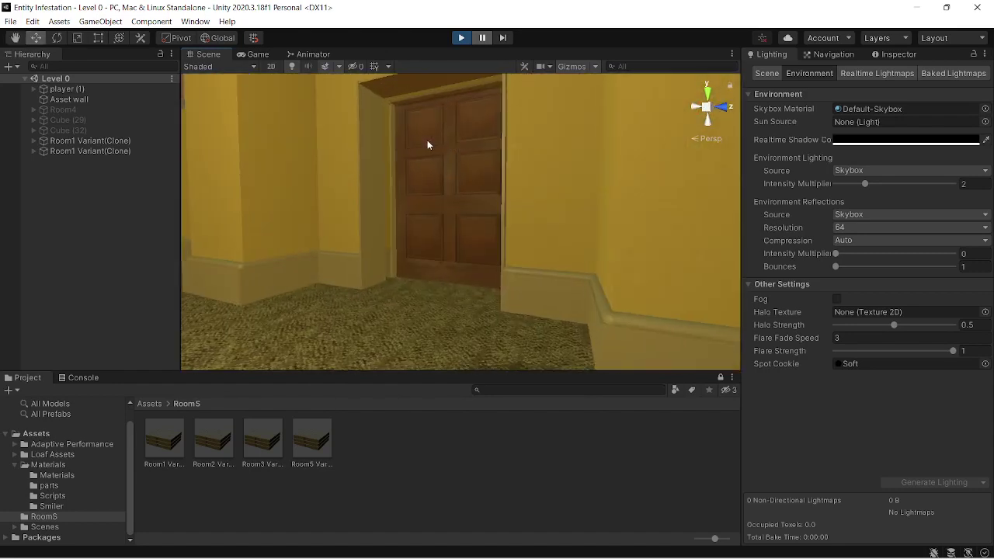
right_drag(441, 224, 413, 248)
key(s)
key(w)
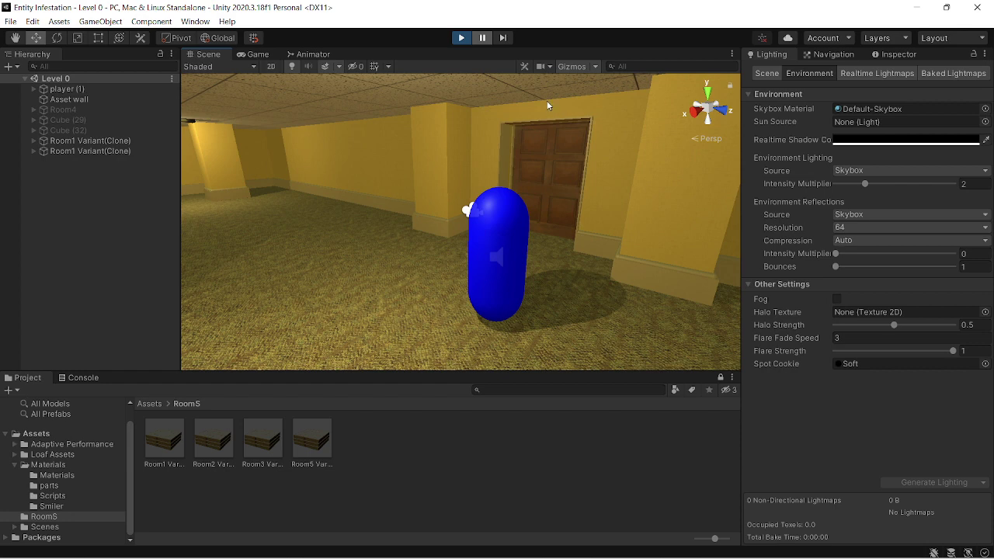
right_drag(440, 231, 441, 194)
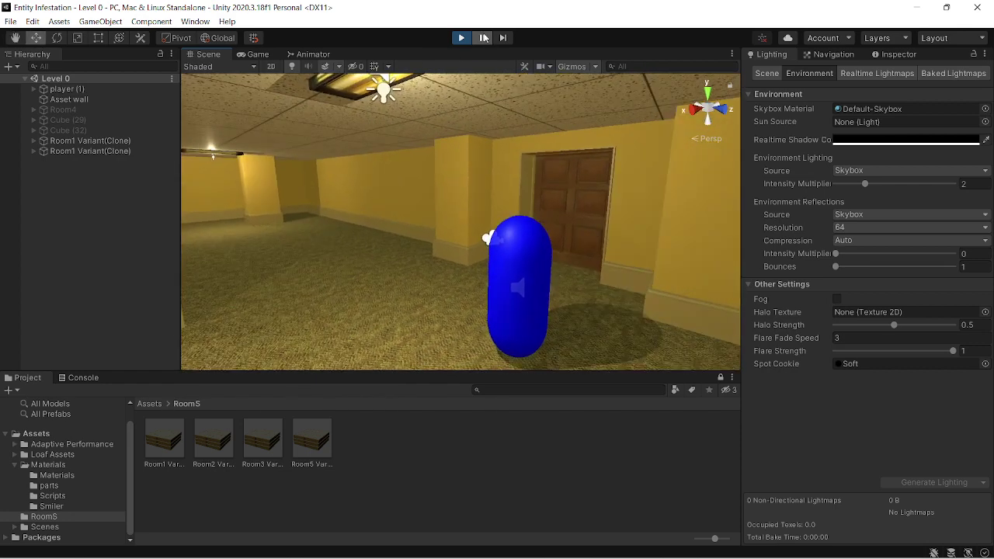
Step: Resume the game, walk the player around the lit rooms, and pause it in the open area
key(a)
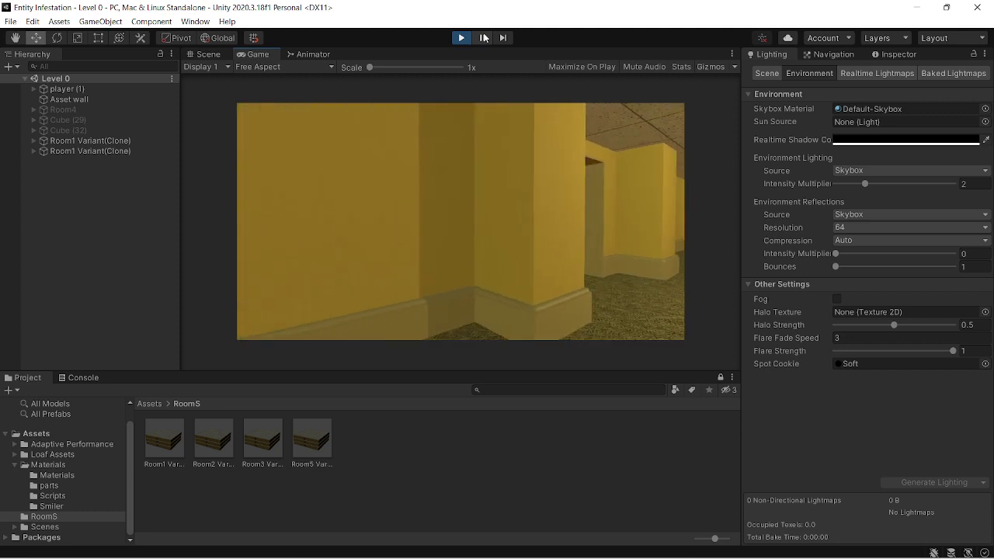
key(a)
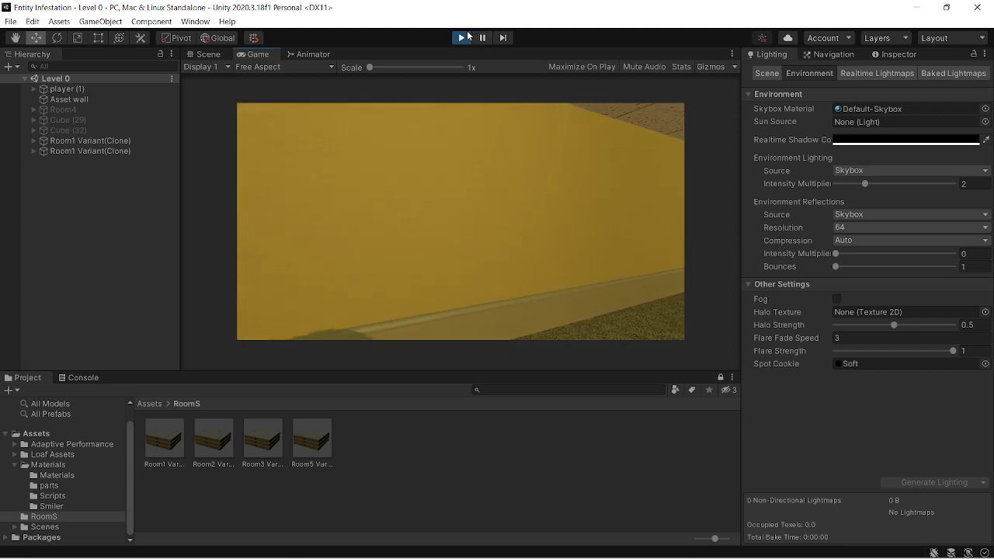
key(a)
key(d)
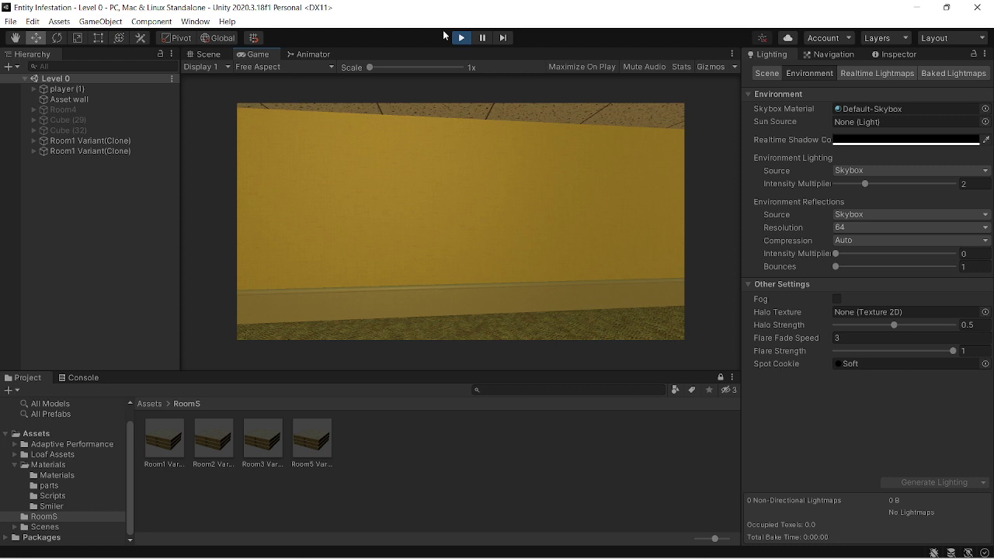
key(s)
key(a)
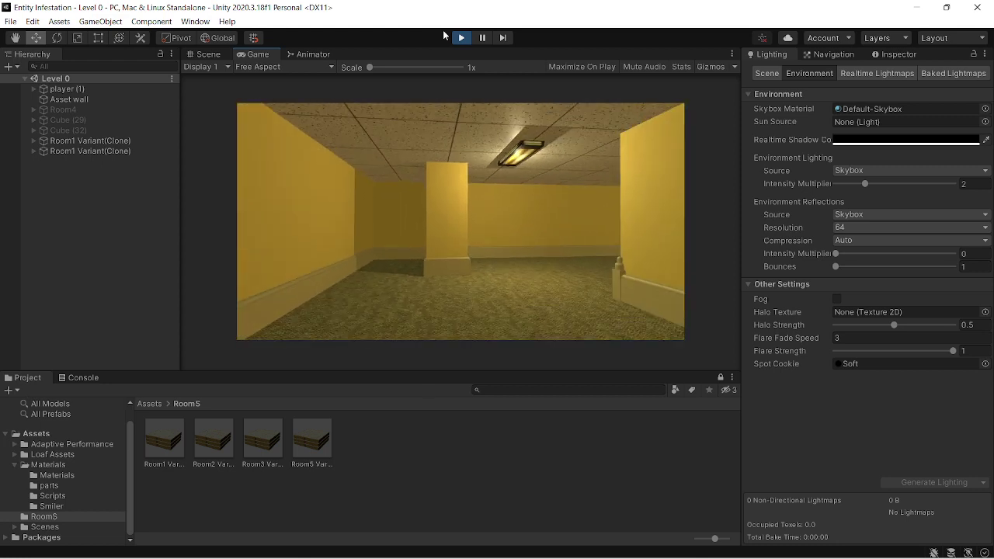
key(s)
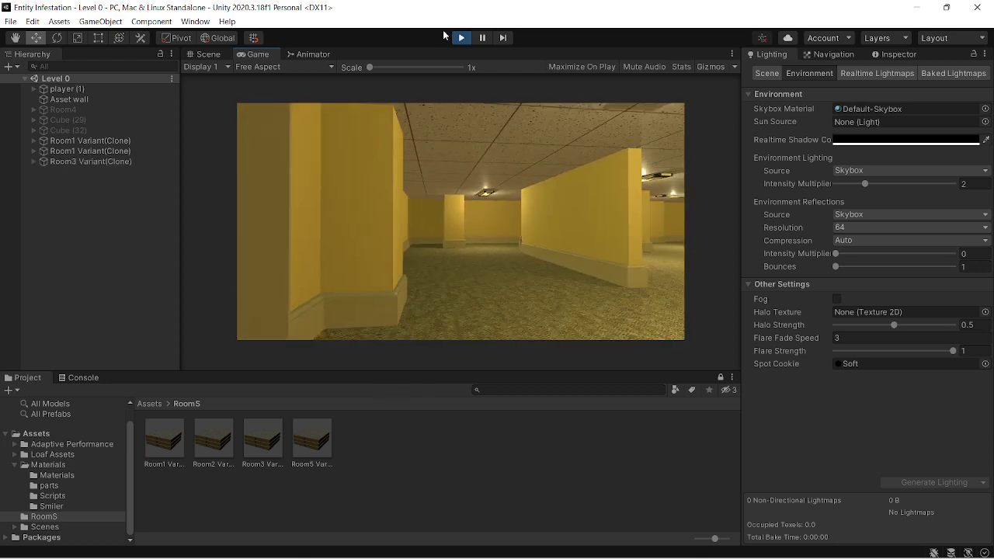
click(485, 39)
Step: Inspect the spawned rooms and the area around the player in the paused scene
right_drag(420, 243, 375, 222)
key(w)
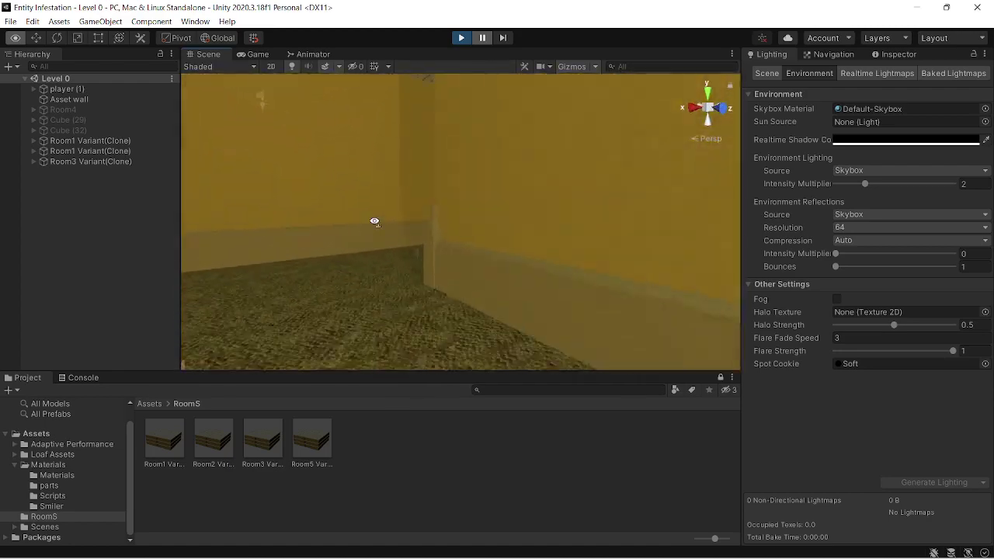
right_drag(495, 208, 409, 201)
right_drag(174, 224, 325, 180)
right_drag(612, 224, 876, 232)
key(w)
right_drag(25, 257, 111, 374)
right_drag(547, 187, 571, 153)
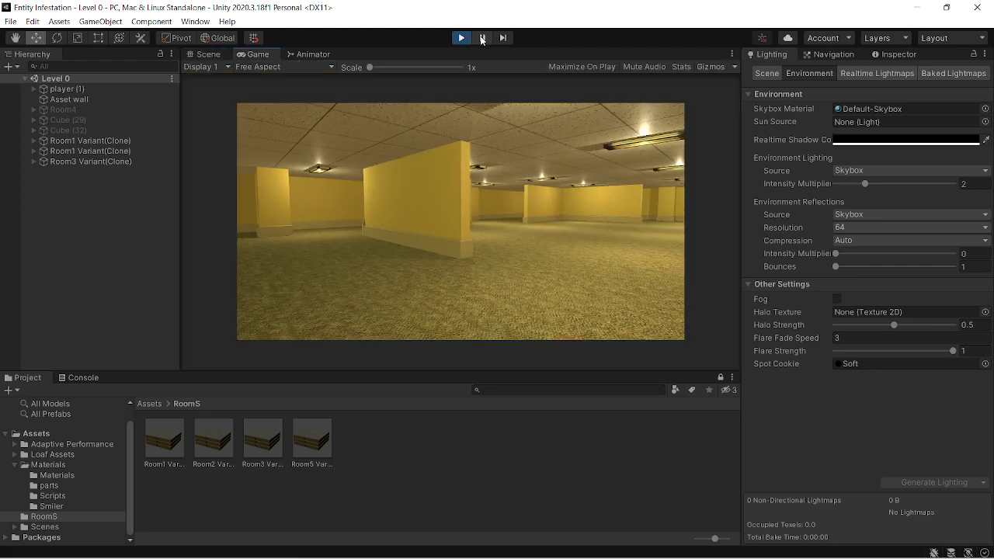
Step: Resume the game, walk the player further, pause it, and examine the layout of the spawned rooms from above
key(w)
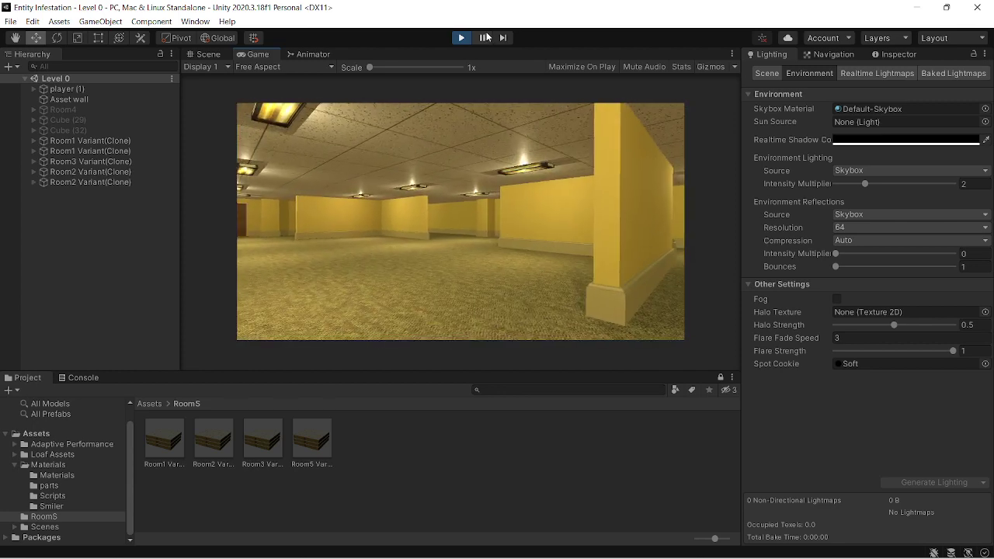
click(487, 37)
right_drag(432, 230, 445, 175)
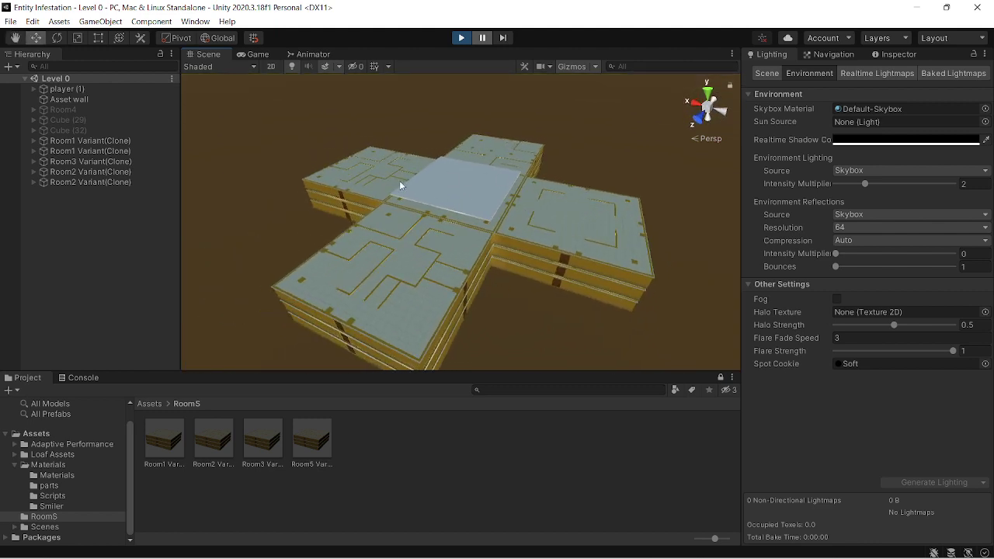
right_drag(350, 261, 101, 243)
key(w)
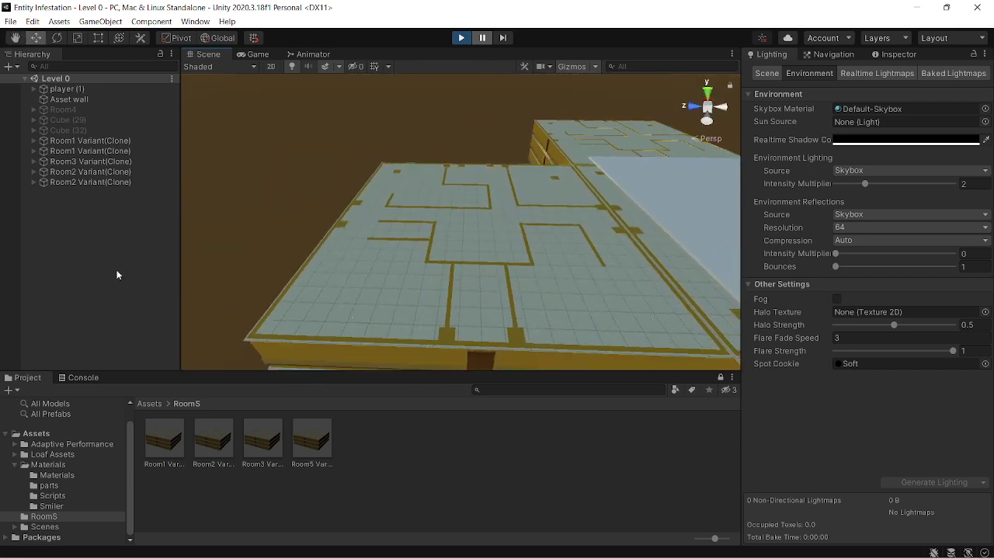
key(w)
right_drag(340, 222, 472, 292)
key(w)
key(s)
key(s)
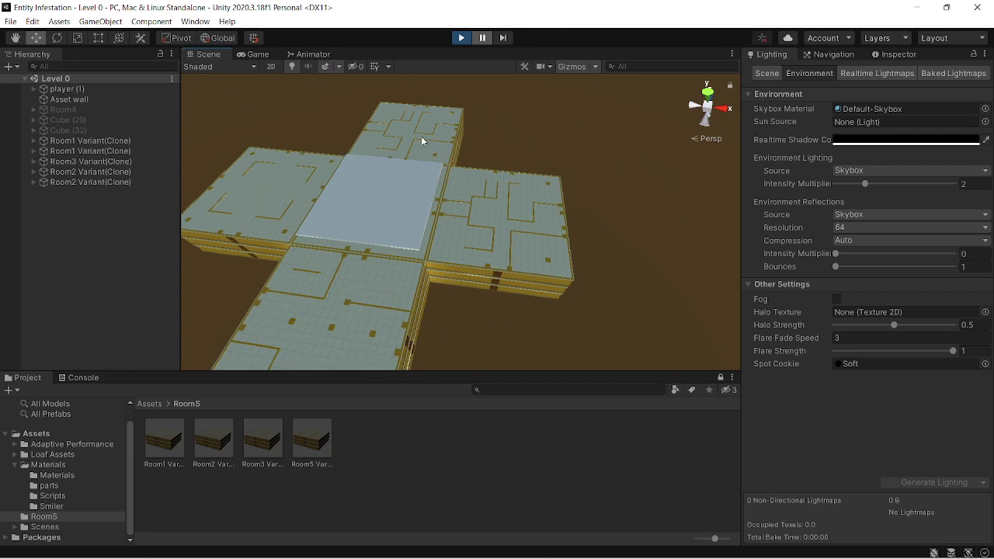
right_drag(502, 210, 332, 277)
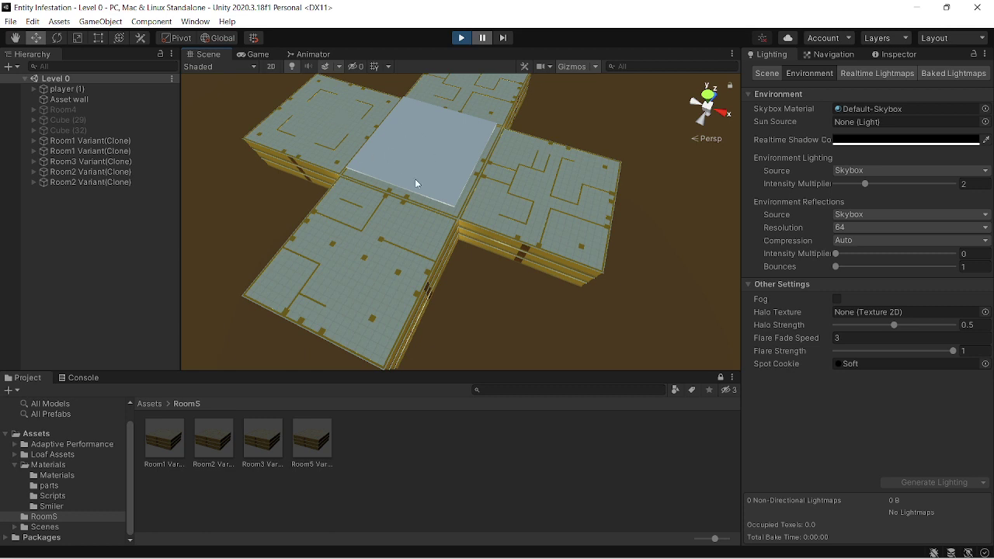
right_drag(400, 170, 526, 238)
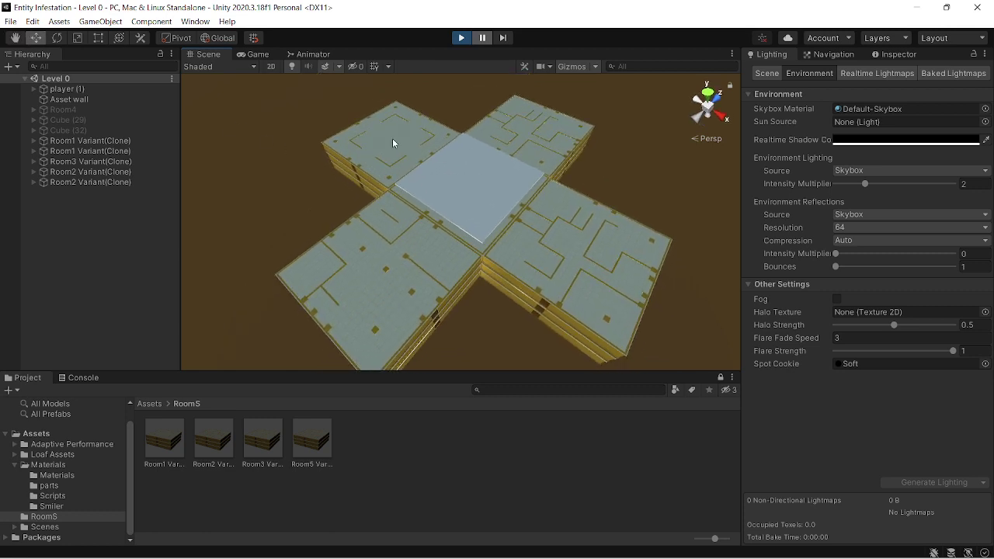
Step: Stop the play test and bring the player capsule and the slab above it into closer view
click(461, 38)
right_drag(492, 181, 441, 155)
right_drag(313, 108, 241, 154)
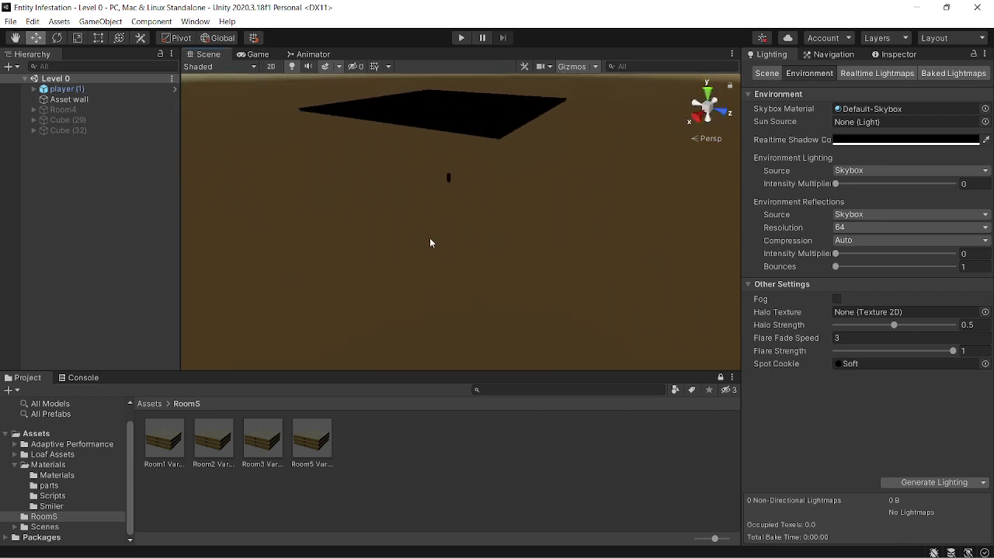
right_drag(430, 242, 238, 146)
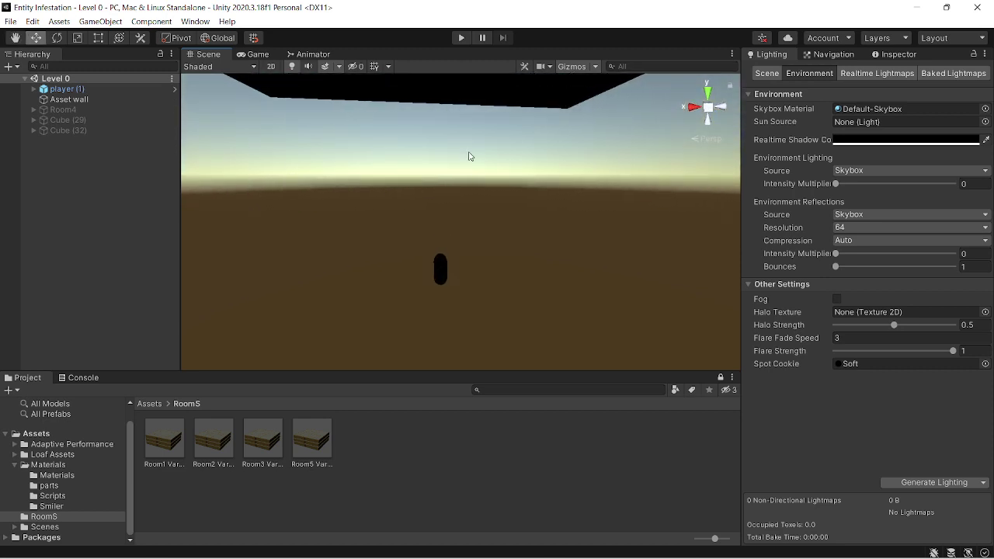
Step: Examine the black slab and the player capsule in the Level 0 scene from several sides, from above and from below
right_drag(470, 157, 440, 165)
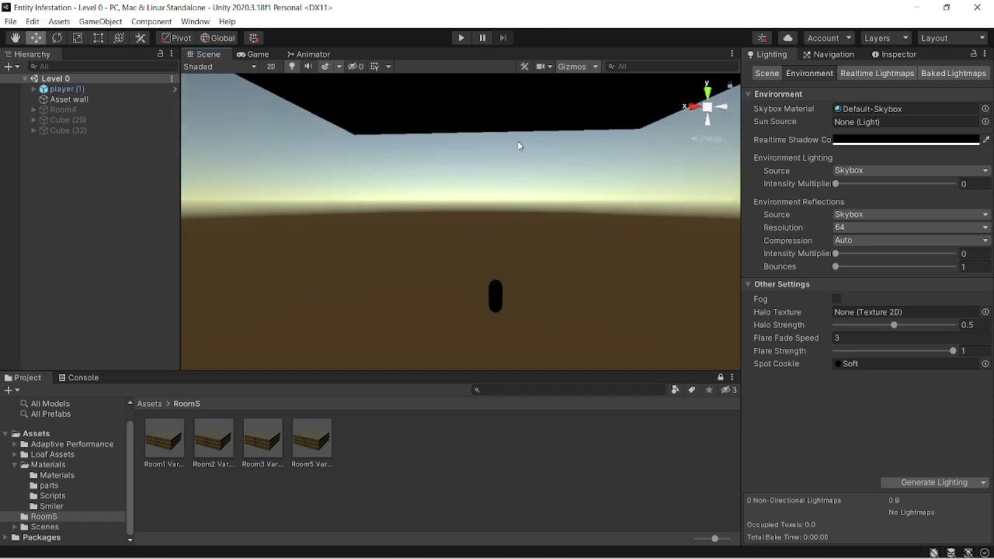
right_drag(519, 145, 442, 257)
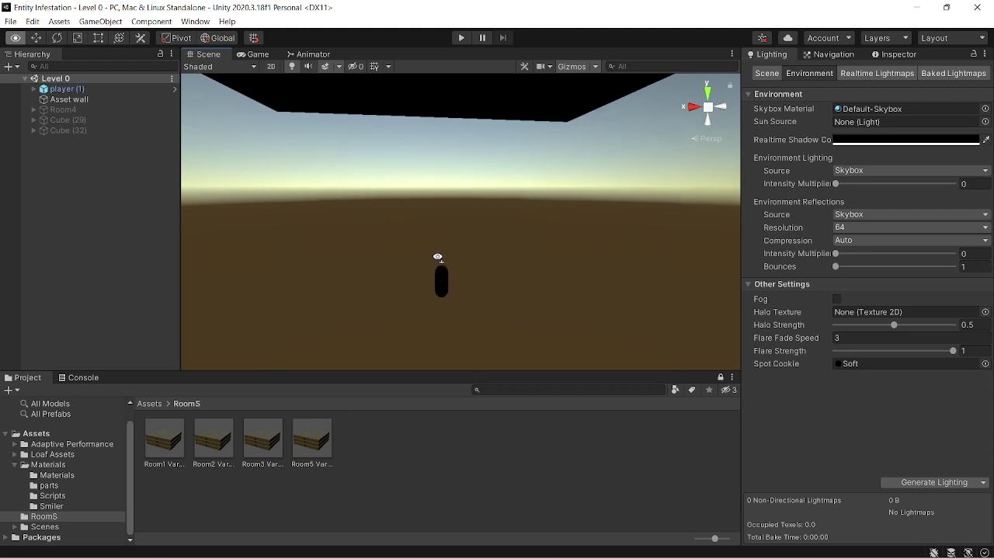
right_drag(438, 257, 588, 230)
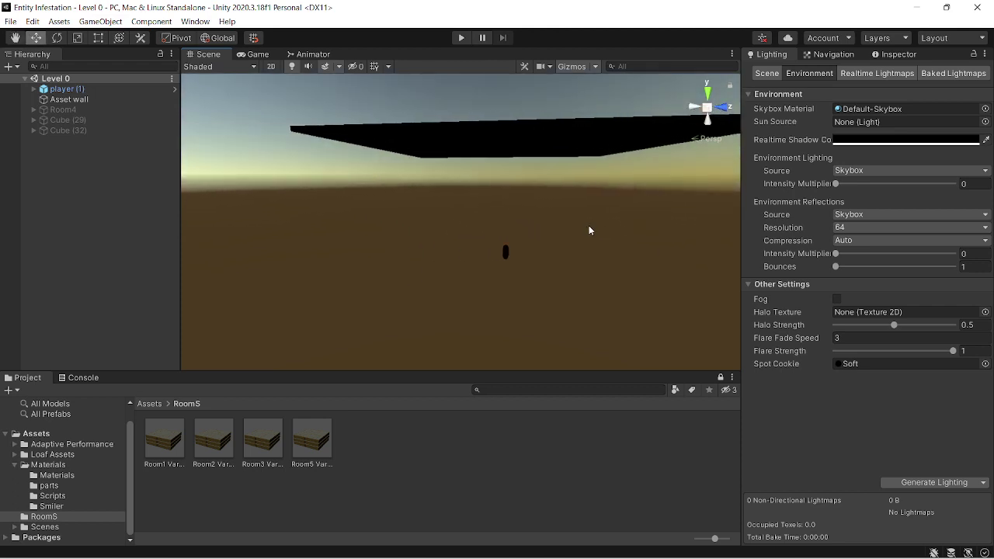
right_drag(528, 171, 556, 225)
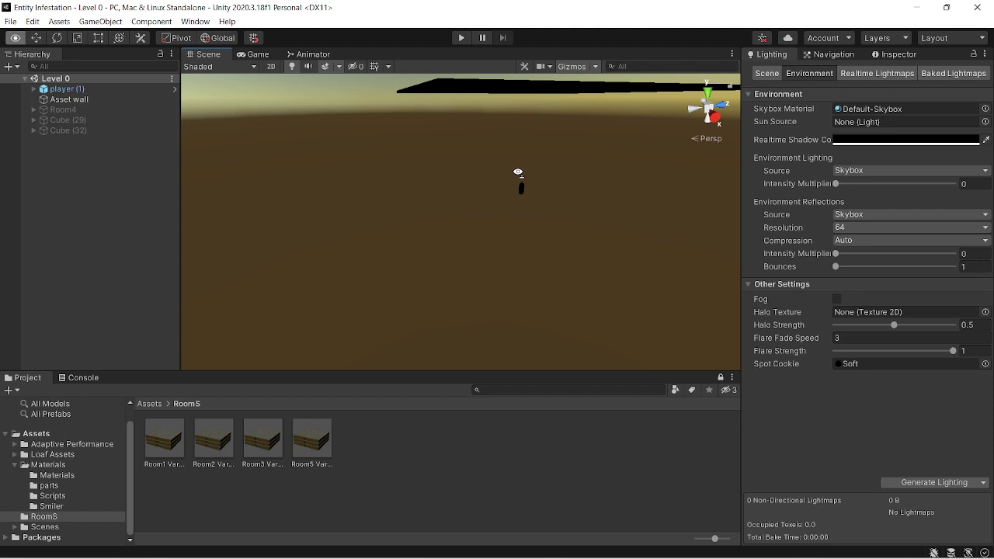
right_drag(514, 176, 768, 224)
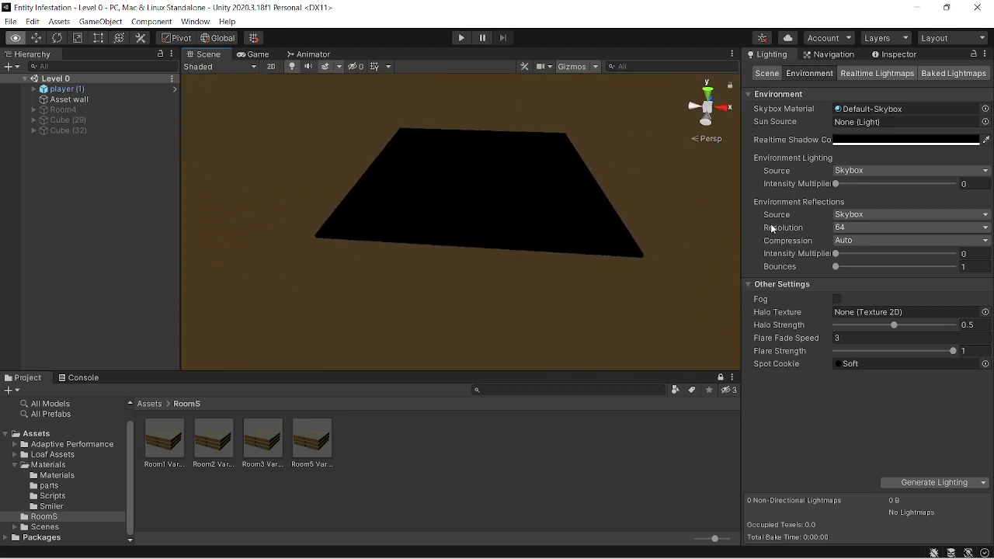
key(w)
right_drag(801, 195, 792, 169)
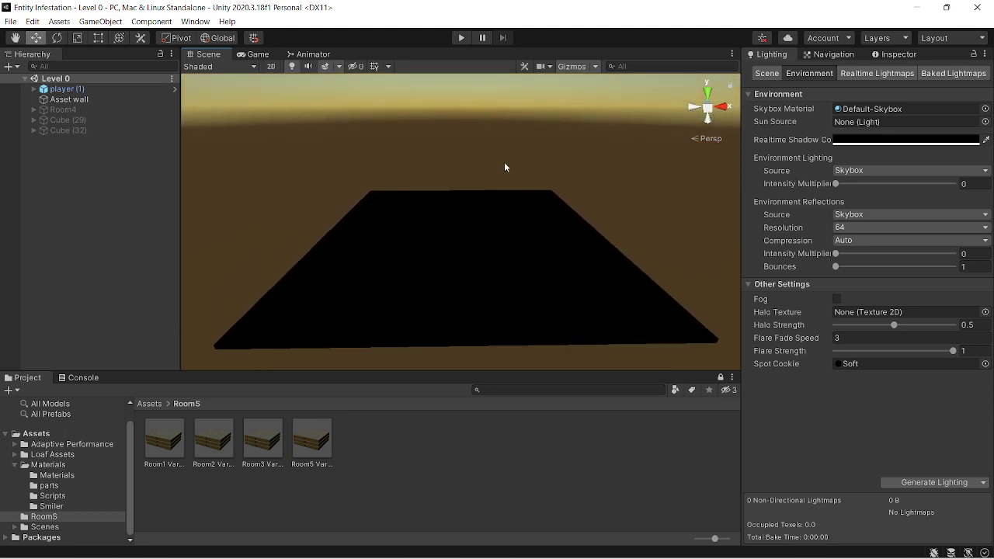
right_drag(465, 137, 94, 183)
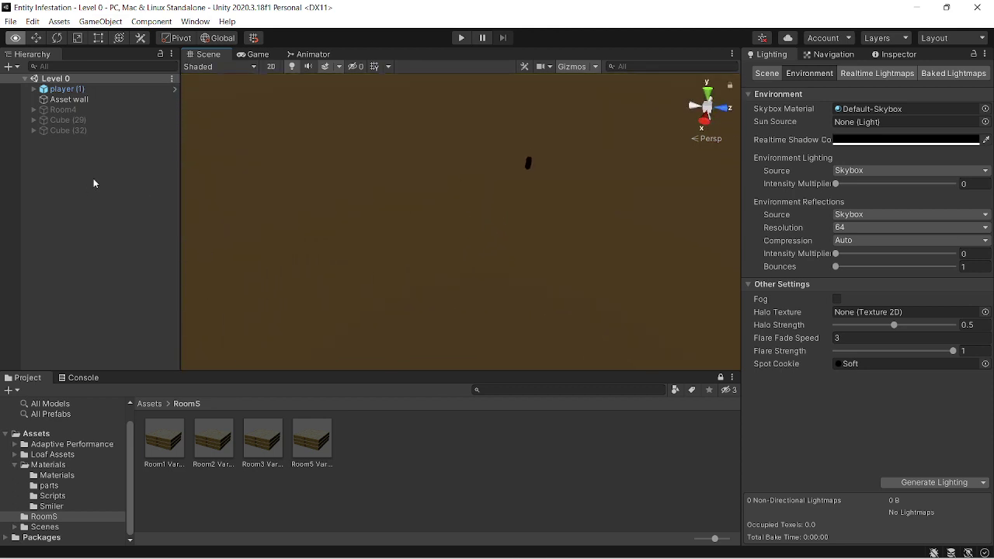
right_drag(489, 233, 692, 220)
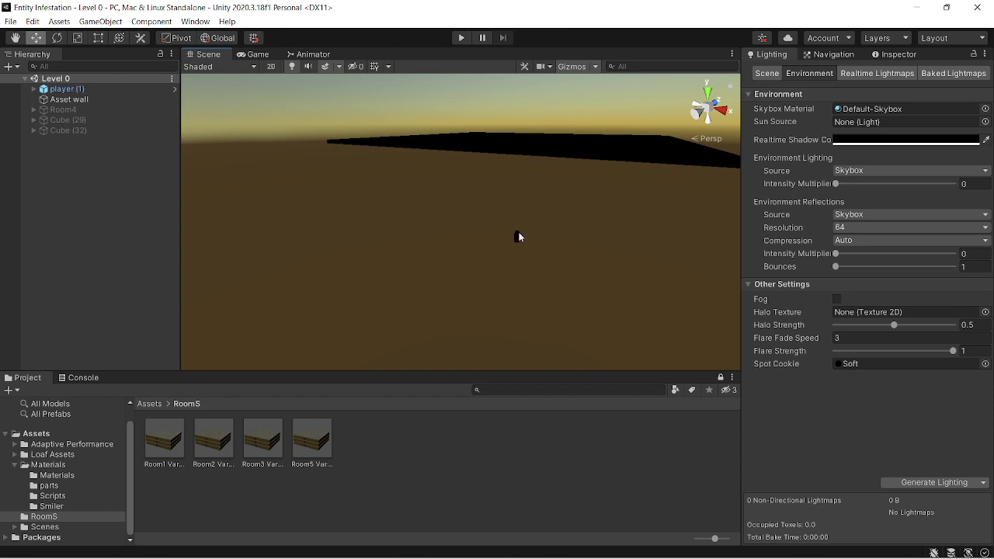
right_drag(449, 298, 247, 237)
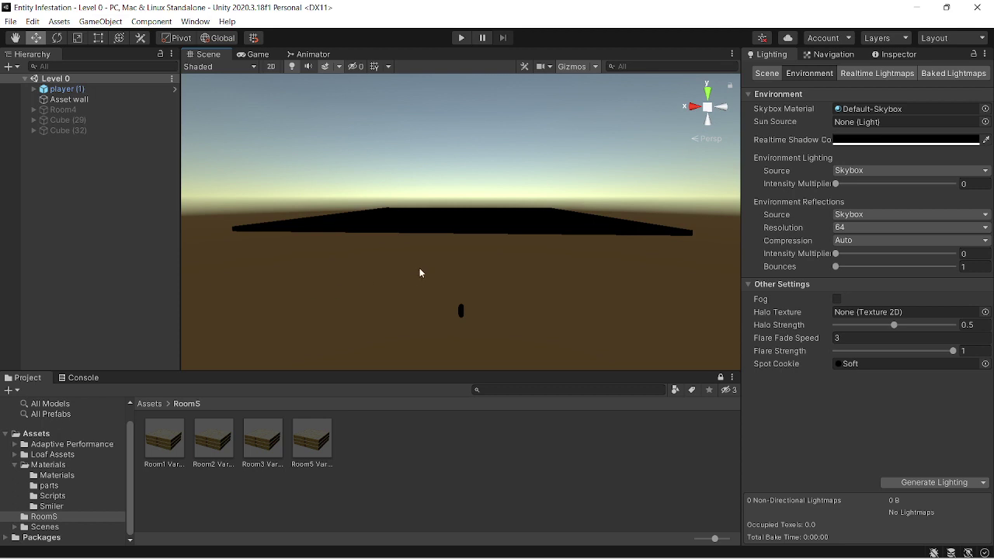
right_drag(456, 292, 155, 296)
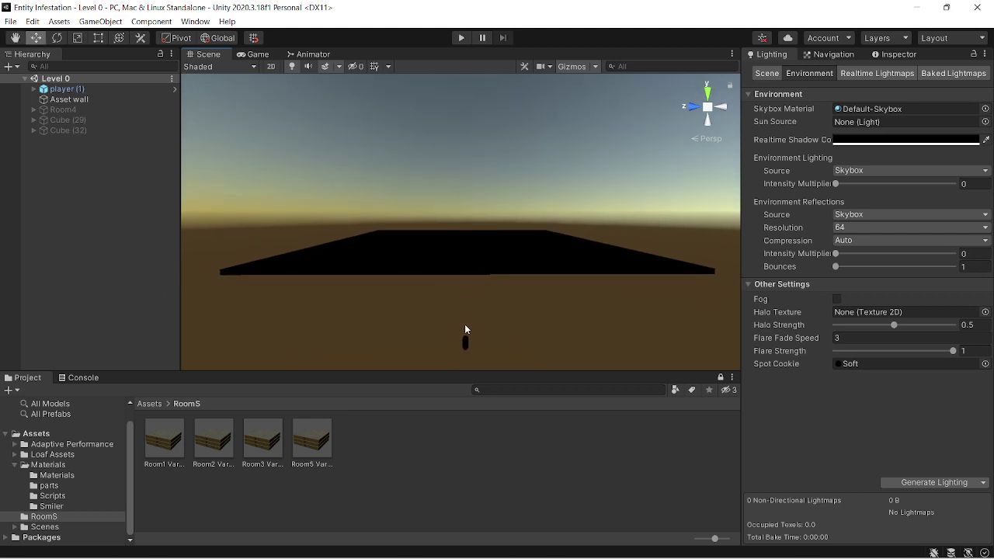
right_drag(466, 330, 454, 312)
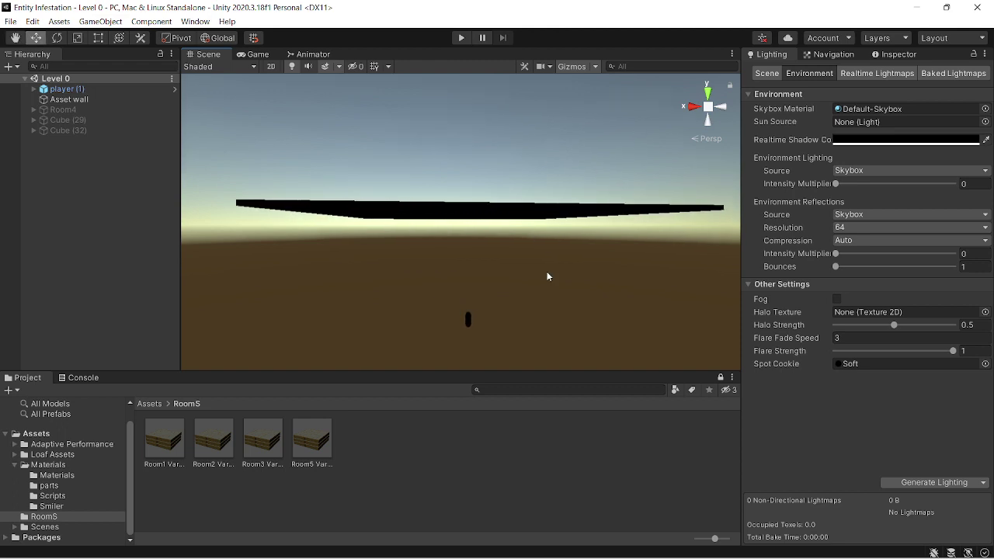